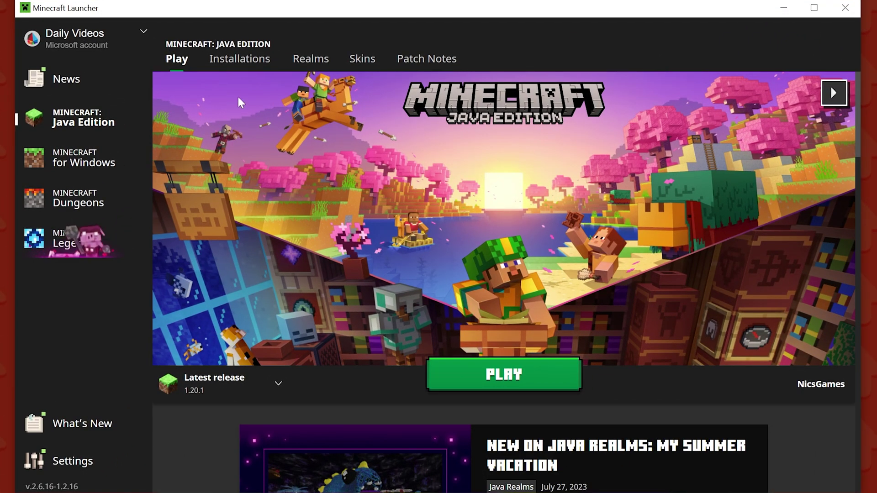
Open the Java Edition installations list and include snapshots alongside the releases and modded versions.
{"action": "left_click", "coordinate": [242, 61]}
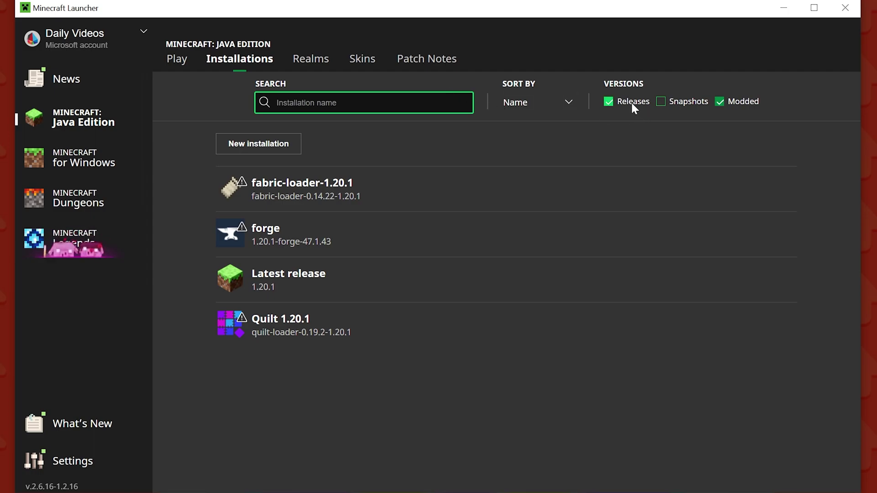
{"action": "left_click", "coordinate": [667, 104]}
{"action": "left_click", "coordinate": [725, 101]}
{"action": "left_click", "coordinate": [725, 101]}
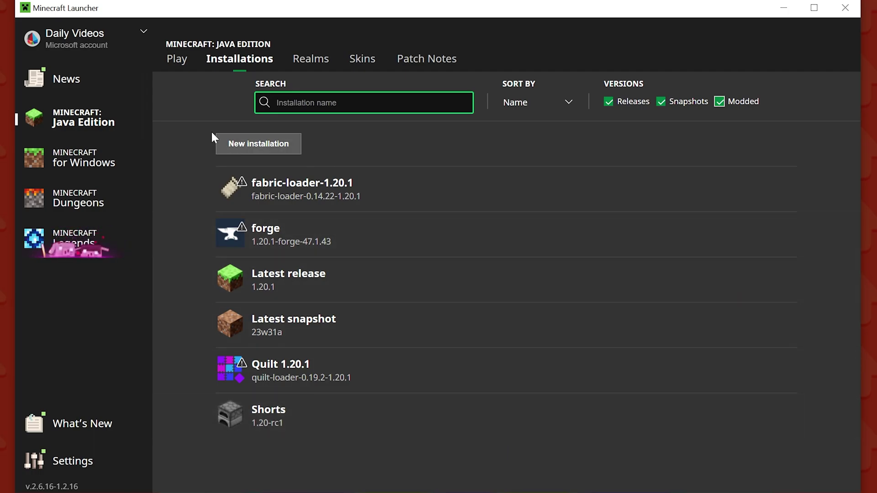
Start a new installation and name it SimpleGameHosting.com.
{"action": "left_click", "coordinate": [265, 144]}
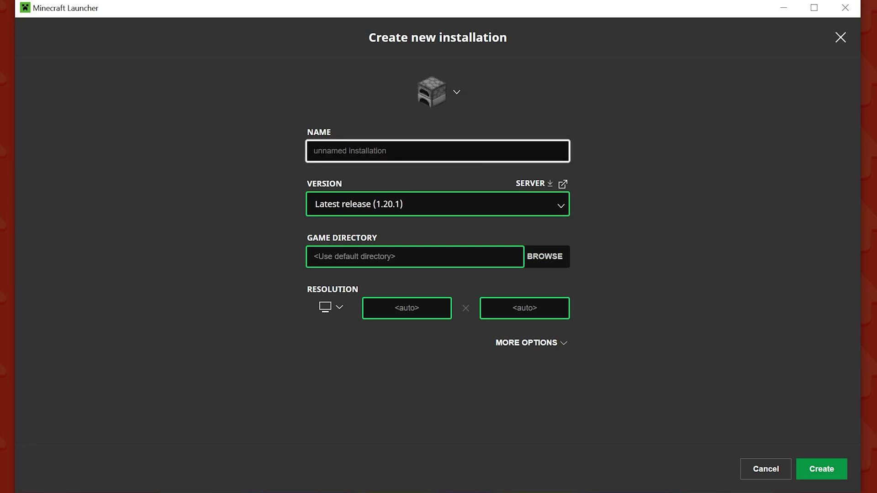
{"action": "type", "text": "SimpleGameHosting.com"}
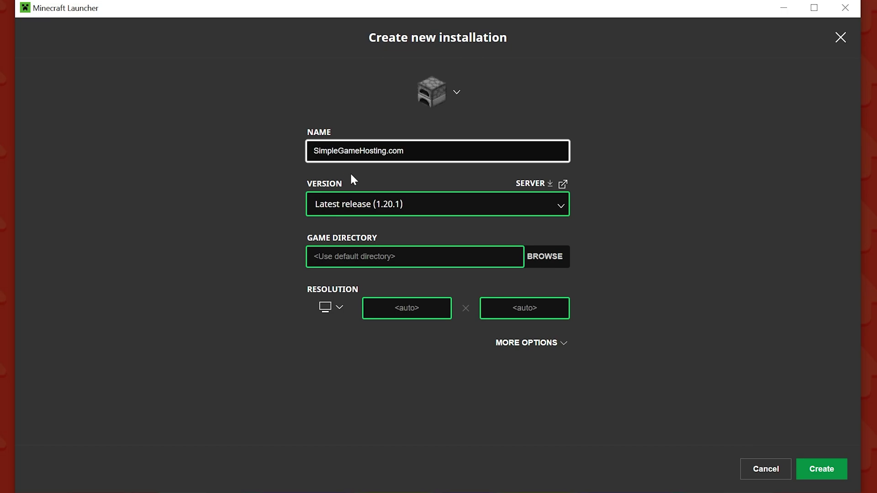
Browse the new installation's version list from the newest entries down to the oldest releases and back.
{"action": "left_click", "coordinate": [437, 204]}
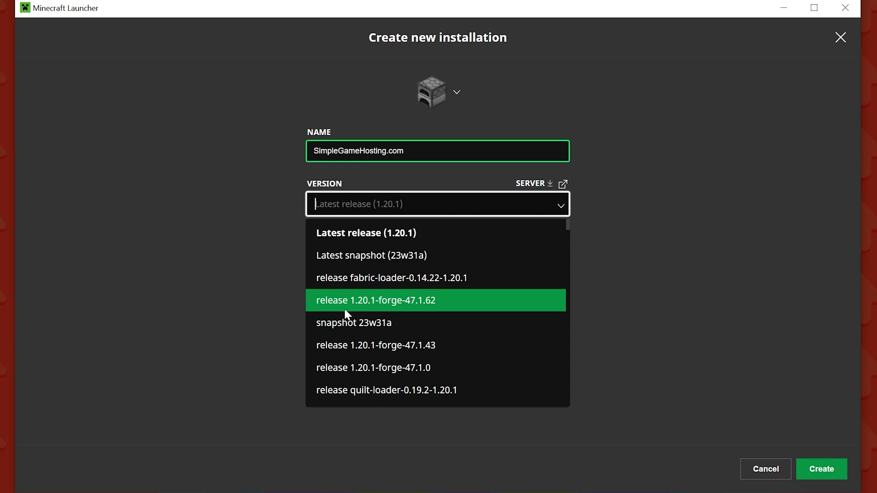
{"action": "scroll", "coordinate": [396, 305], "scroll_direction": "down", "scroll_amount": 20}
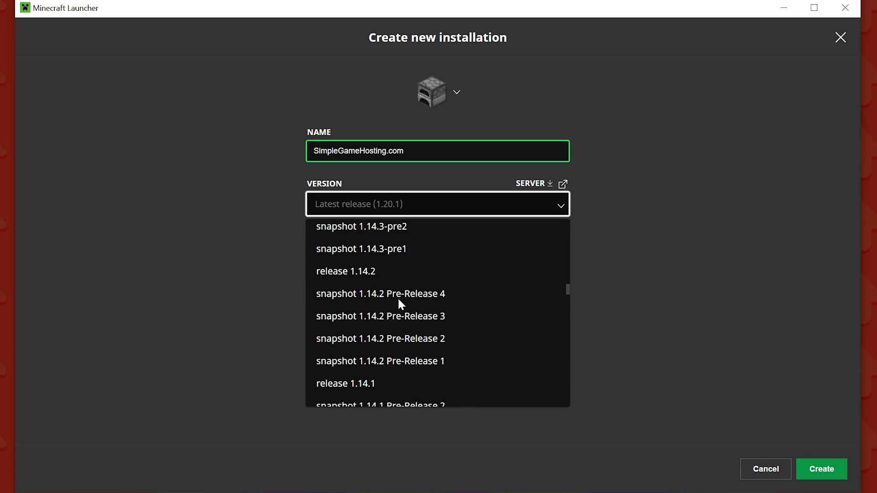
{"action": "scroll", "coordinate": [397, 296], "scroll_direction": "down", "scroll_amount": 15}
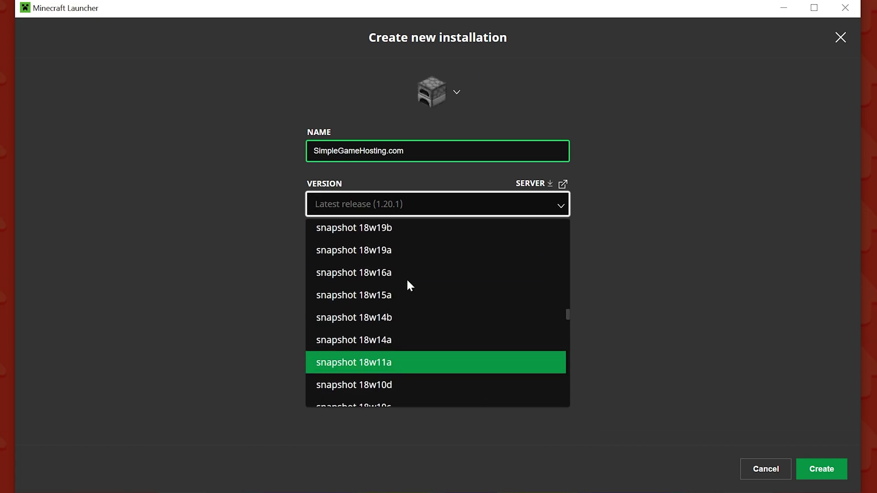
{"action": "scroll", "coordinate": [405, 285], "scroll_direction": "down", "scroll_amount": 10}
{"action": "scroll", "coordinate": [405, 286], "scroll_direction": "up", "scroll_amount": 2}
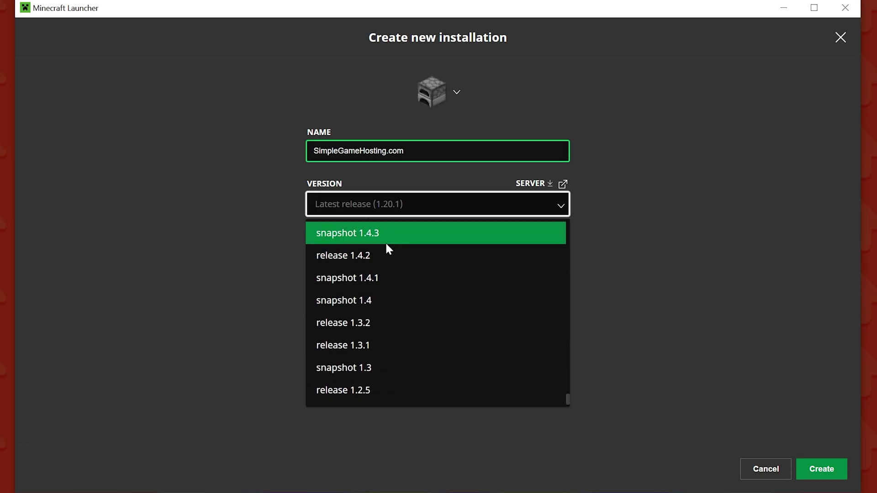
{"action": "scroll", "coordinate": [388, 274], "scroll_direction": "up", "scroll_amount": 3}
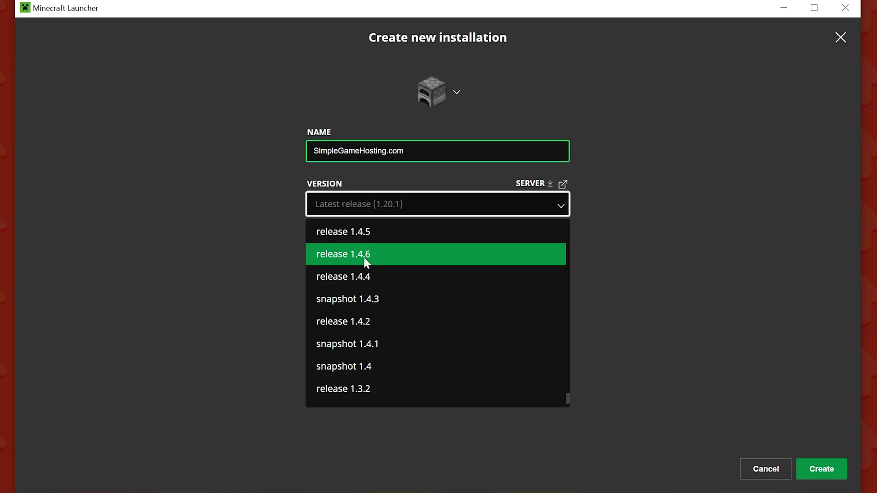
{"action": "scroll", "coordinate": [367, 261], "scroll_direction": "up", "scroll_amount": 20}
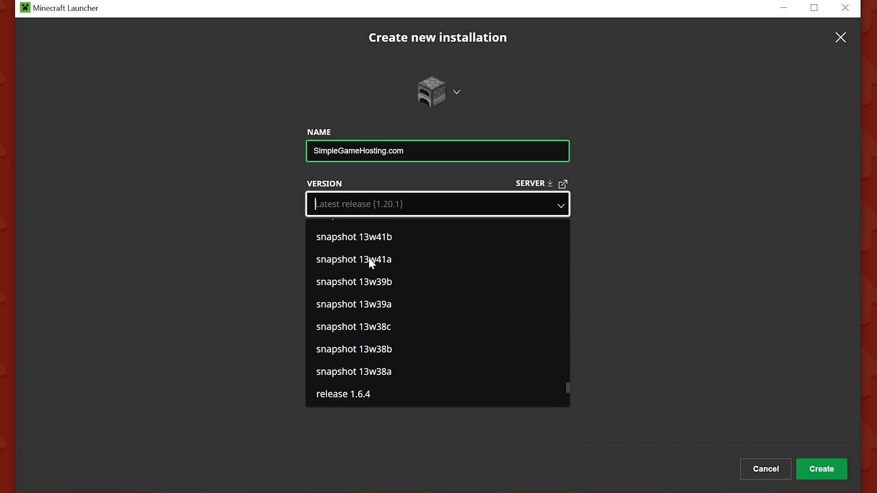
{"action": "scroll", "coordinate": [369, 258], "scroll_direction": "up", "scroll_amount": 20}
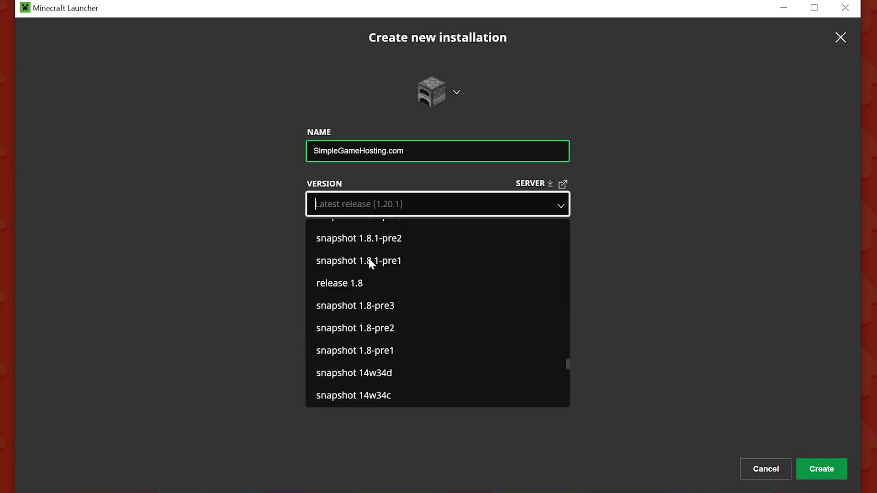
{"action": "scroll", "coordinate": [368, 258], "scroll_direction": "up", "scroll_amount": 20}
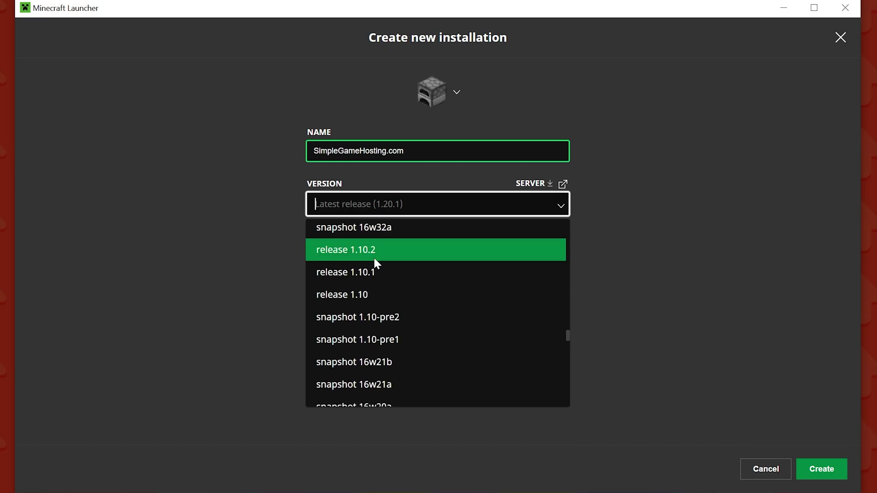
{"action": "scroll", "coordinate": [405, 298], "scroll_direction": "up", "scroll_amount": 20}
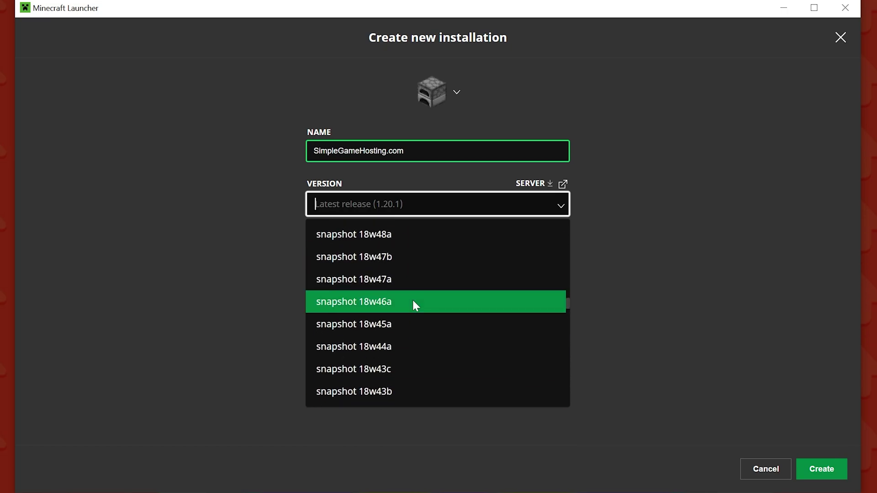
{"action": "scroll", "coordinate": [411, 297], "scroll_direction": "up", "scroll_amount": 20}
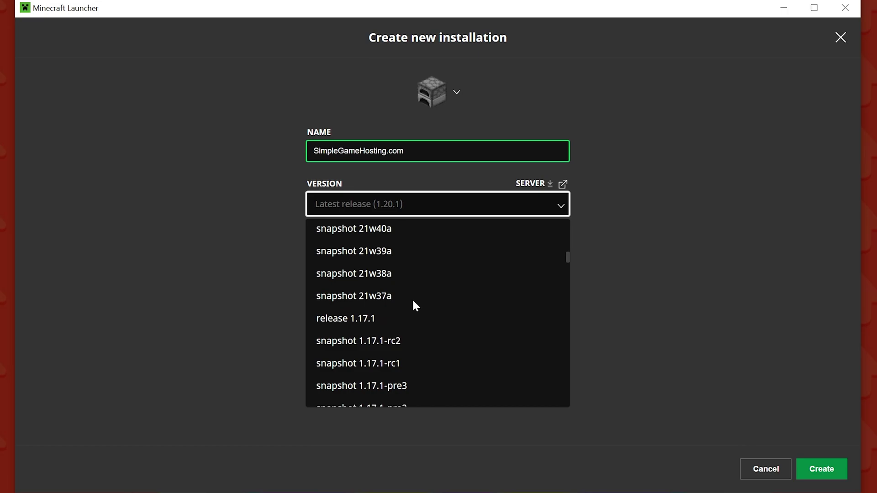
{"action": "scroll", "coordinate": [412, 297], "scroll_direction": "down", "scroll_amount": 5}
{"action": "scroll", "coordinate": [411, 300], "scroll_direction": "up", "scroll_amount": 20}
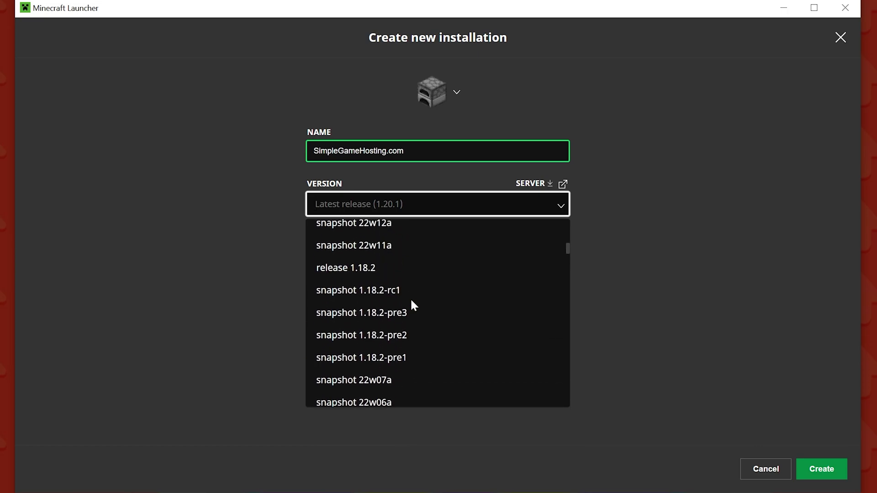
{"action": "scroll", "coordinate": [410, 297], "scroll_direction": "down", "scroll_amount": 4}
{"action": "scroll", "coordinate": [411, 299], "scroll_direction": "up", "scroll_amount": 20}
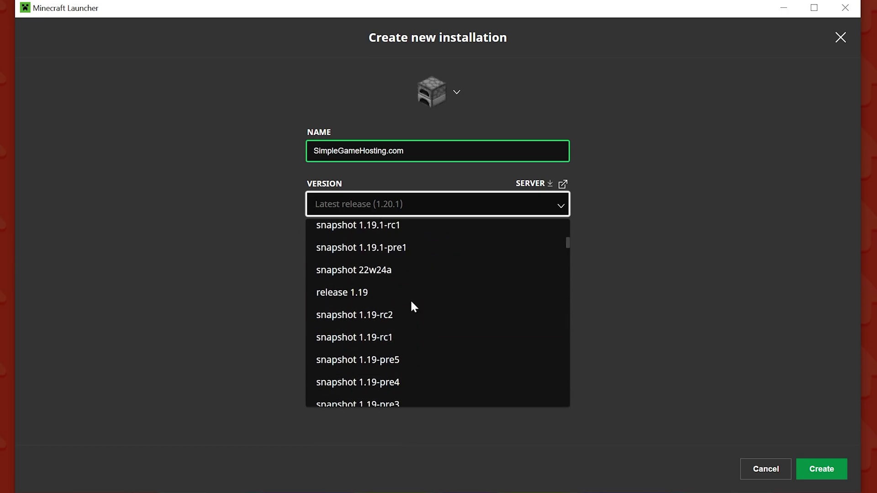
{"action": "scroll", "coordinate": [410, 305], "scroll_direction": "up", "scroll_amount": 20}
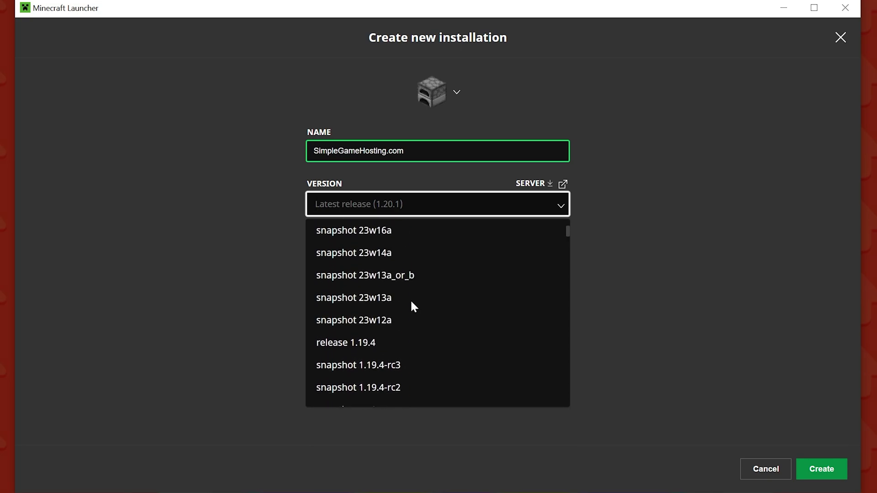
{"action": "scroll", "coordinate": [410, 305], "scroll_direction": "down", "scroll_amount": 7}
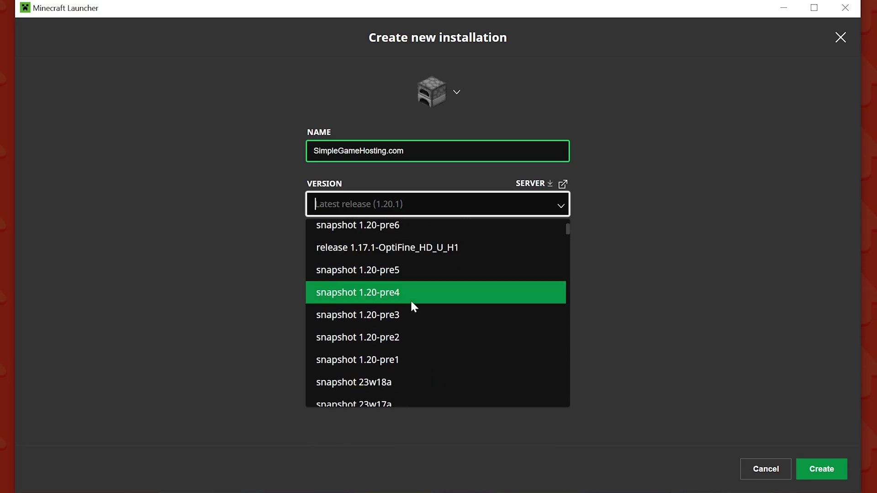
Choose release 1.17.1-OptiFine_HD_U_H1 as the version and create the installation.
{"action": "scroll", "coordinate": [402, 300], "scroll_direction": "up", "scroll_amount": 3}
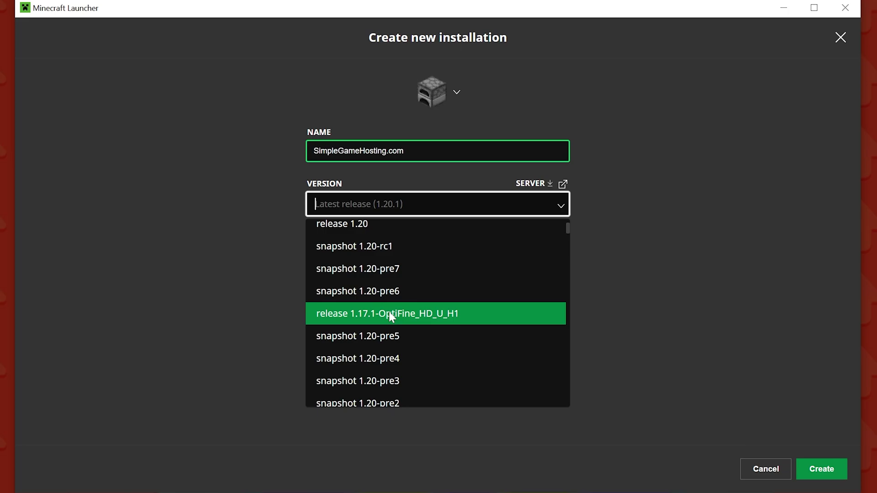
{"action": "left_click", "coordinate": [412, 315]}
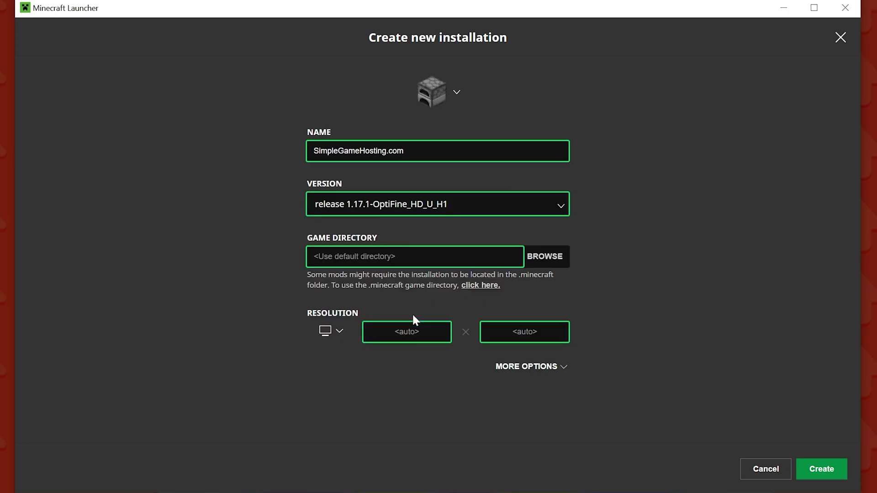
{"action": "left_click", "coordinate": [821, 471]}
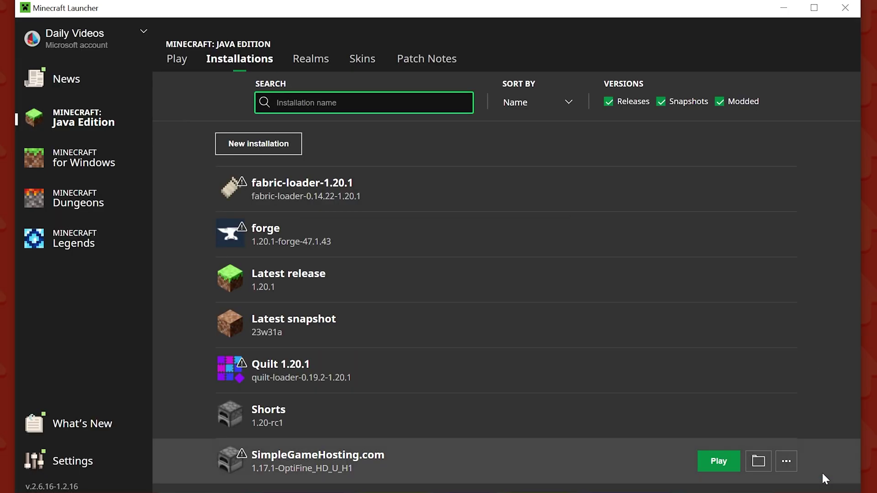
Edit the forge installation to use release 1.20.1-forge-47.1.62 and save it.
{"action": "mouse_move", "coordinate": [245, 464]}
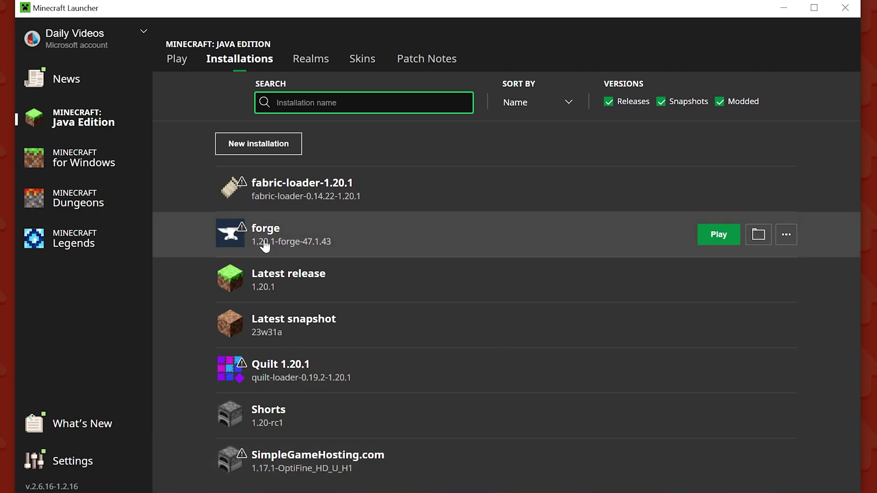
{"action": "left_click", "coordinate": [790, 247]}
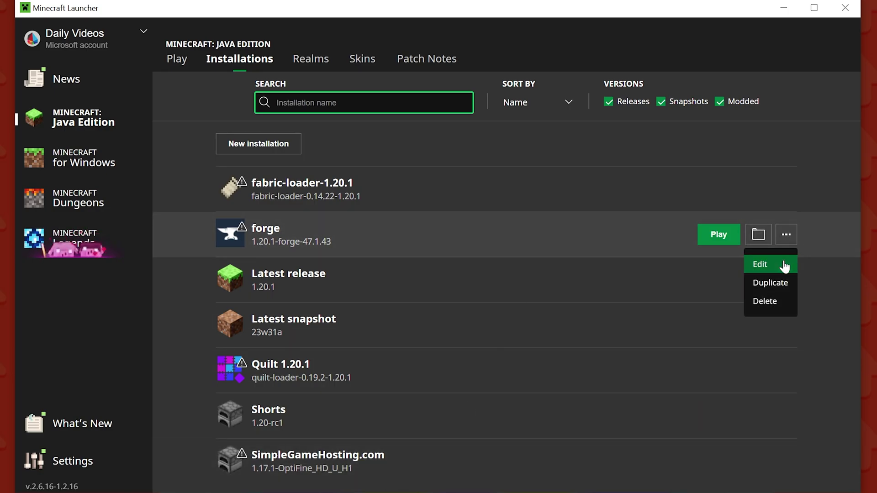
{"action": "left_click", "coordinate": [755, 261]}
{"action": "left_click", "coordinate": [504, 204]}
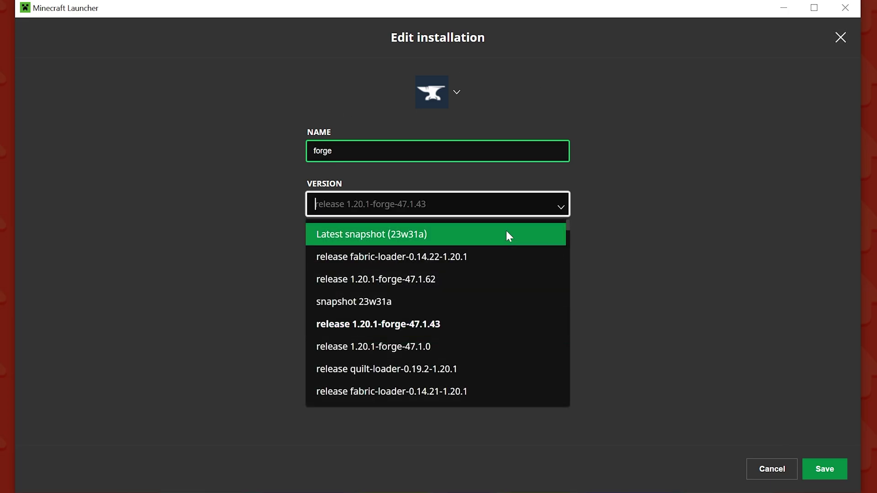
{"action": "left_click", "coordinate": [495, 270]}
{"action": "left_click", "coordinate": [818, 466]}
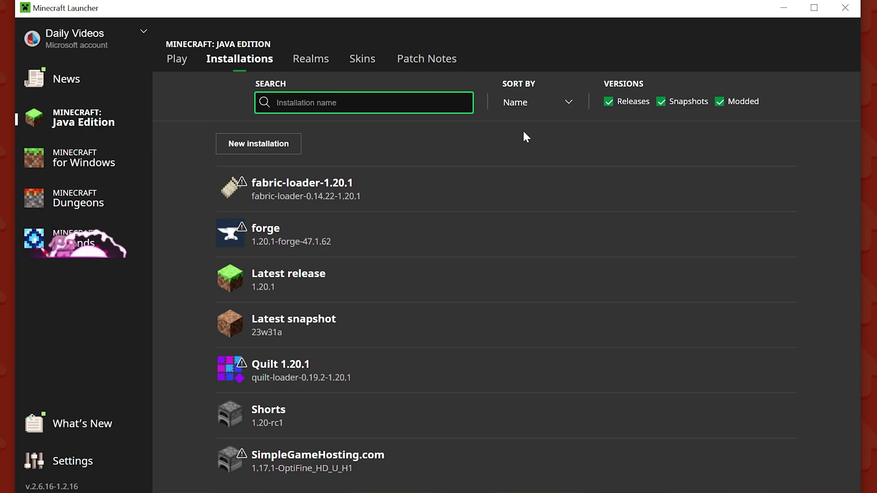
View the mods folder inside the fabric-loader-1.20.1 installation's game folder, then close the file window.
{"action": "mouse_move", "coordinate": [326, 227]}
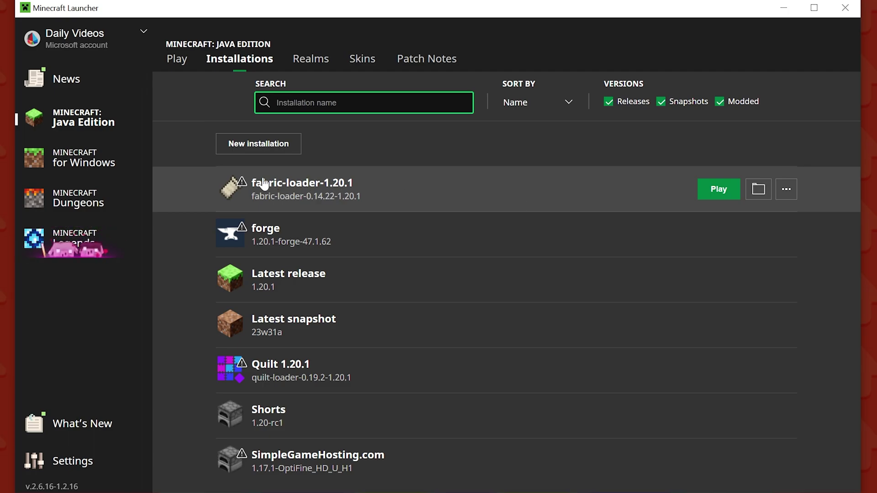
{"action": "mouse_move", "coordinate": [756, 221]}
{"action": "left_click", "coordinate": [758, 191]}
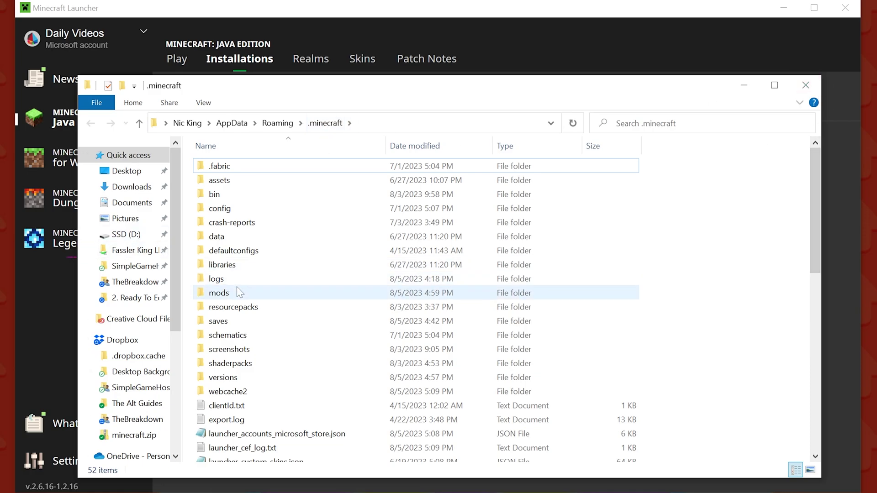
{"action": "double_click", "coordinate": [219, 293]}
{"action": "left_click", "coordinate": [805, 85]}
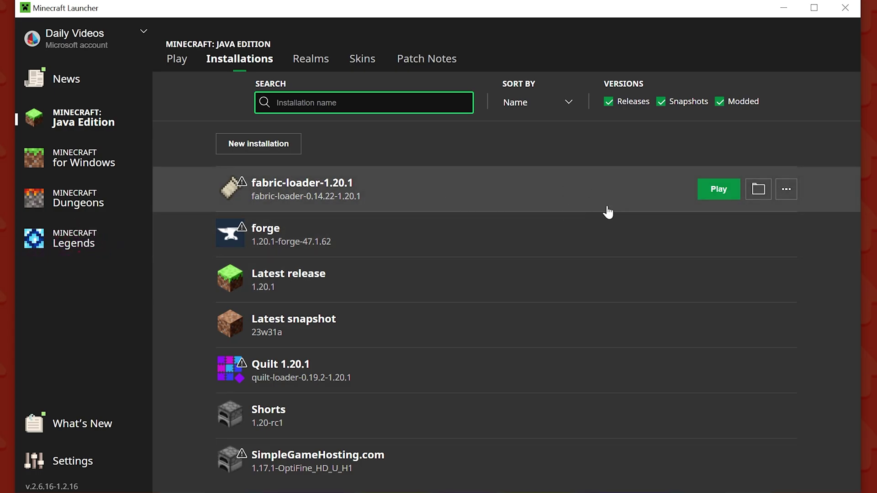
Set the fabric-loader-1.20.1 installation's game directory to a new folder named fabric inside .minecraft and save the installation.
{"action": "left_click", "coordinate": [782, 190]}
{"action": "left_click", "coordinate": [784, 216]}
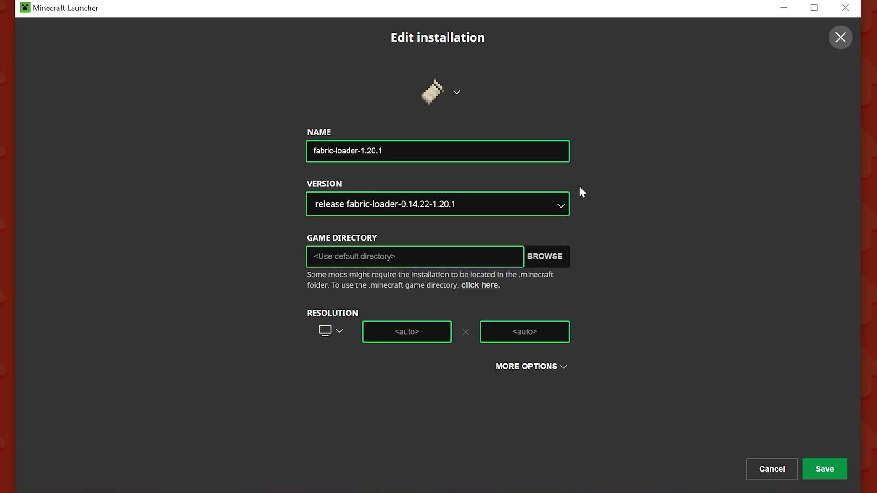
{"action": "left_click", "coordinate": [553, 258]}
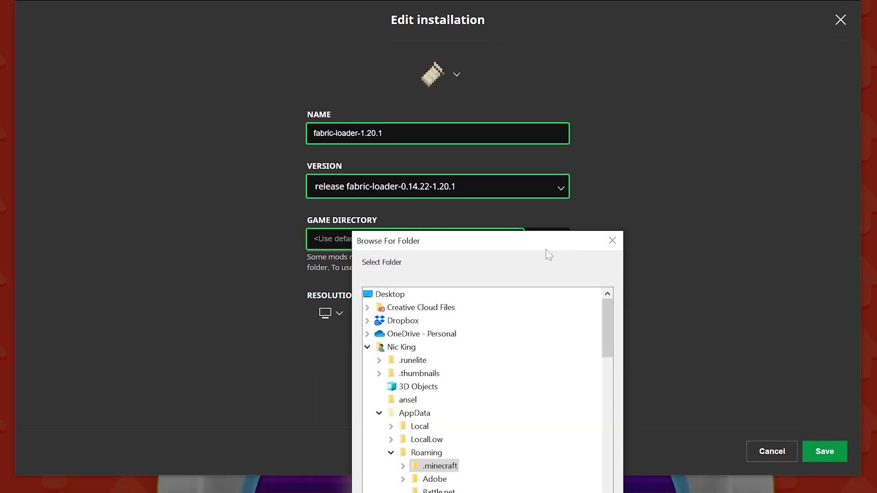
{"action": "scroll", "coordinate": [457, 315], "scroll_direction": "down", "scroll_amount": 2}
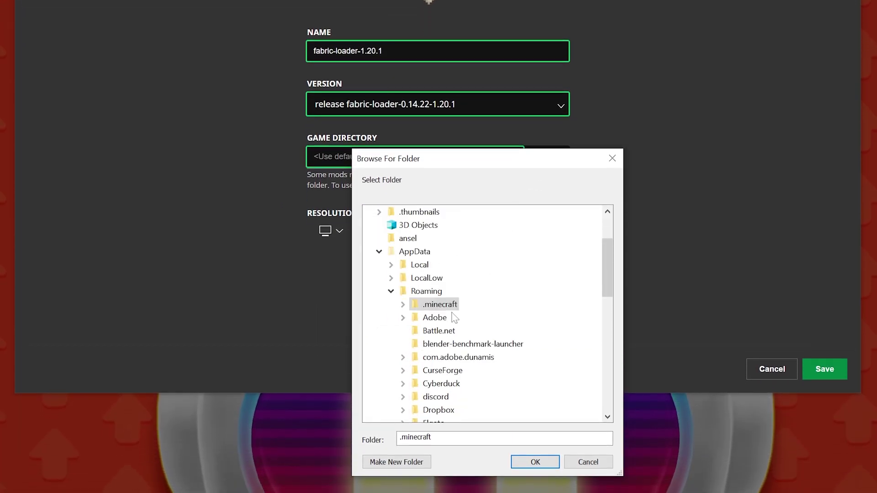
{"action": "left_click", "coordinate": [396, 462]}
{"action": "type", "text": "fabric"}
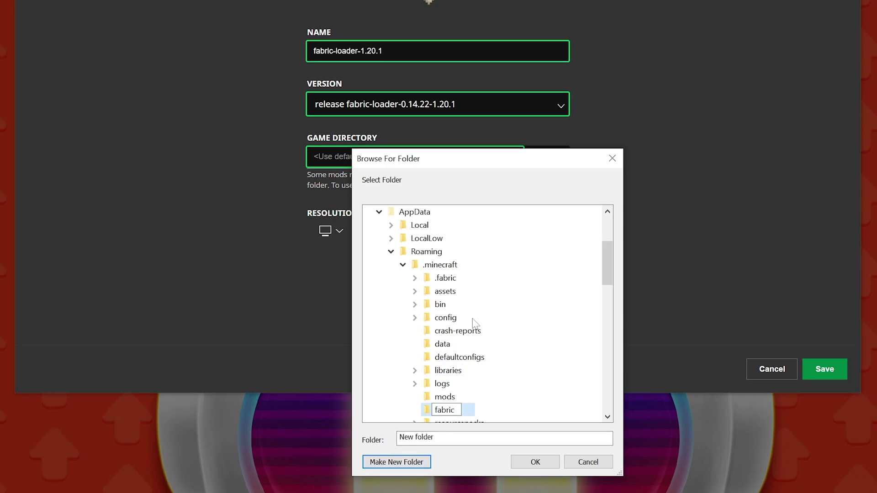
{"action": "key", "text": "Return"}
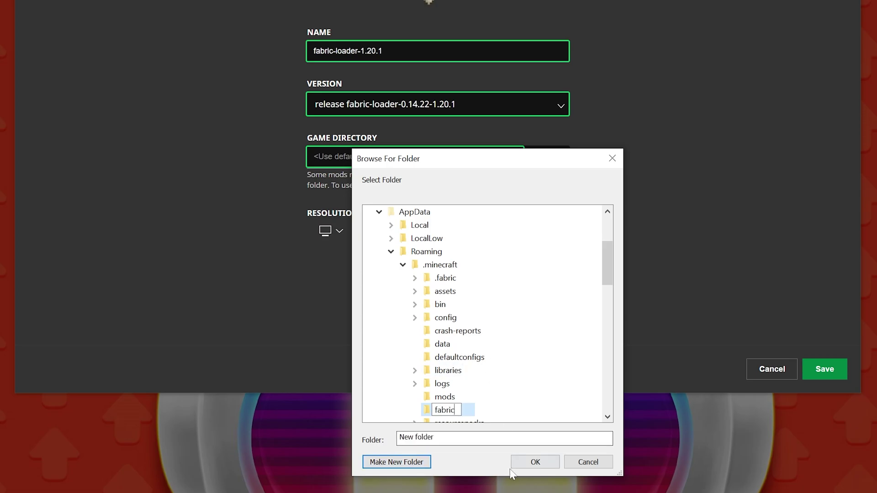
{"action": "left_click", "coordinate": [530, 460]}
{"action": "left_click", "coordinate": [838, 438]}
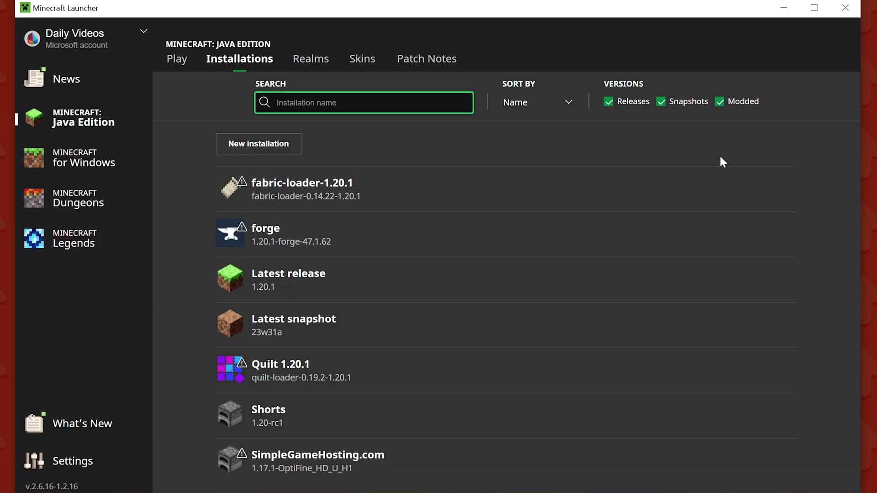
Open the fabric-loader-1.20.1 installation's game folder to check its contents.
{"action": "left_click", "coordinate": [757, 197]}
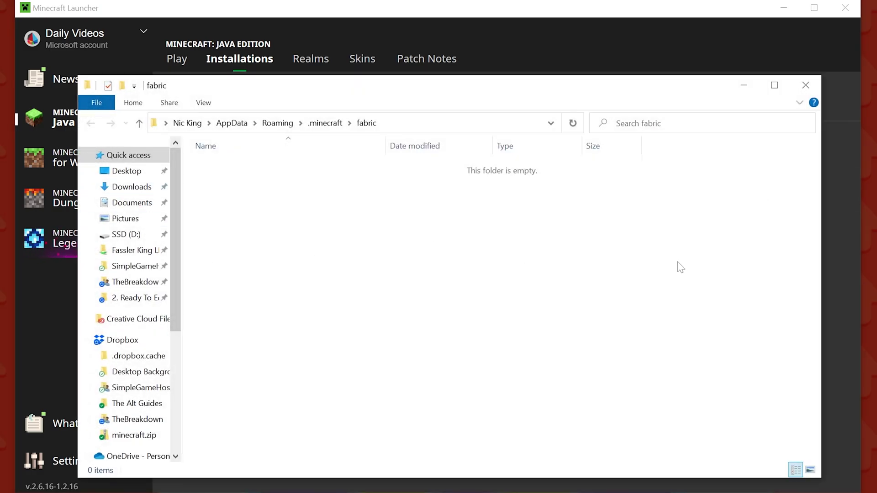
Close the fabric folder window, then set the Quilt 1.20.1 installation's game directory to a new folder named quilt inside .minecraft and save the installation.
{"action": "left_click", "coordinate": [805, 85]}
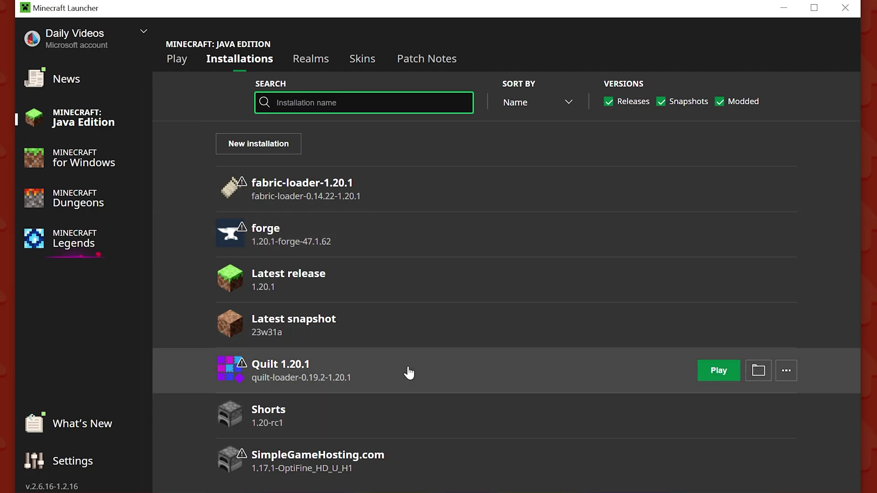
{"action": "left_click", "coordinate": [756, 378]}
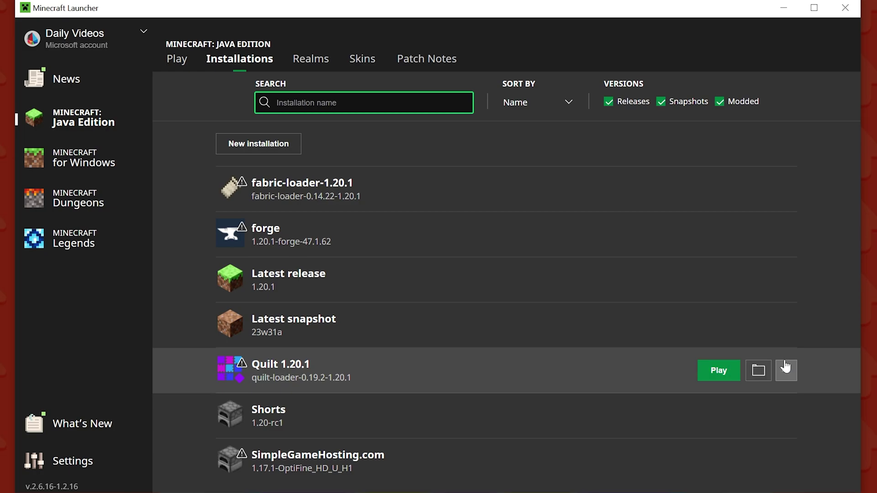
{"action": "left_click", "coordinate": [785, 371]}
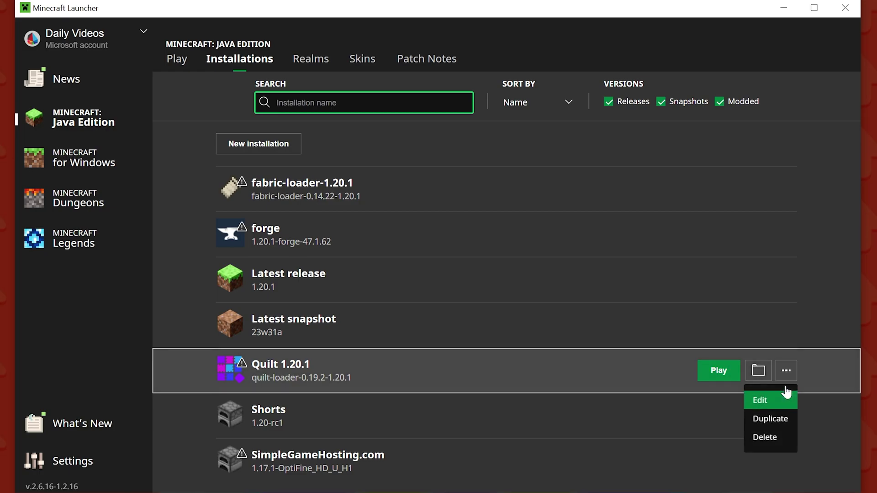
{"action": "left_click", "coordinate": [785, 398]}
{"action": "left_click", "coordinate": [544, 256]}
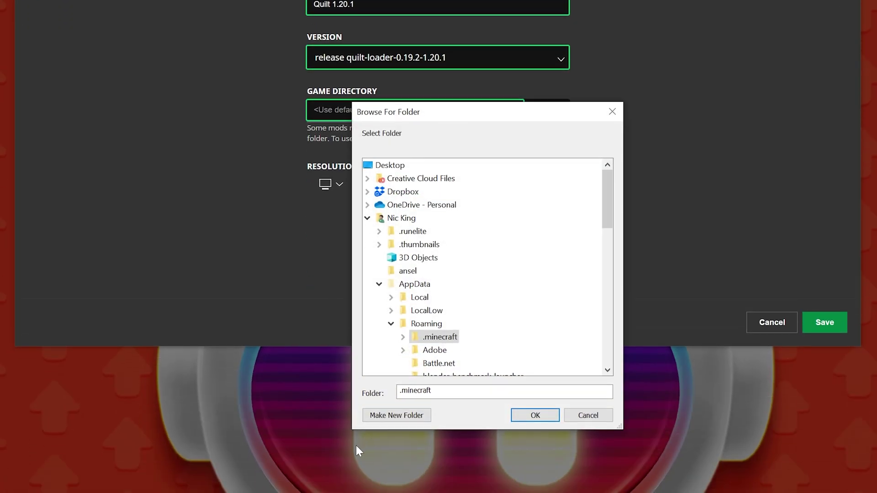
{"action": "left_click", "coordinate": [382, 415]}
{"action": "type", "text": "qui"}
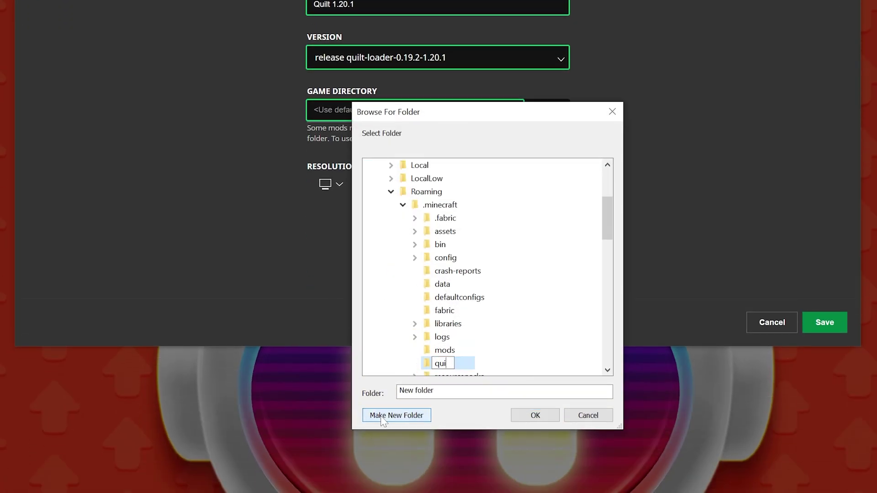
{"action": "type", "text": "tlt"}
{"action": "key", "text": "Return"}
{"action": "left_click", "coordinate": [547, 416]}
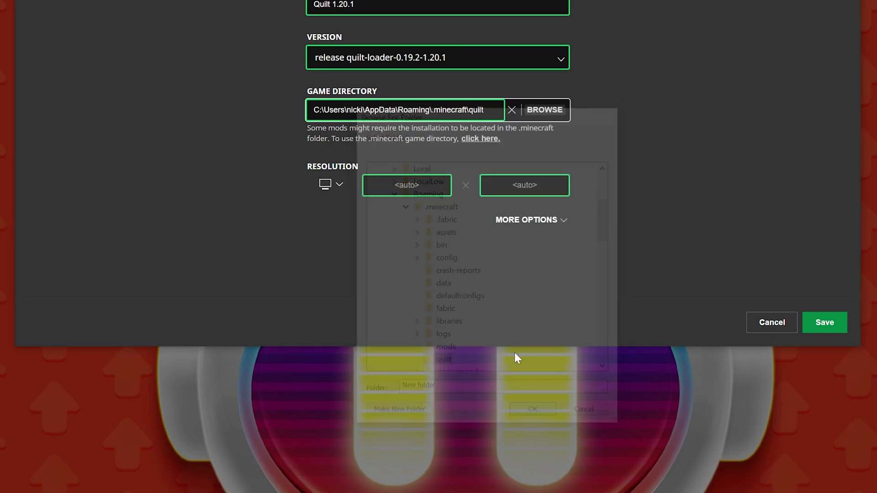
{"action": "left_click", "coordinate": [820, 324]}
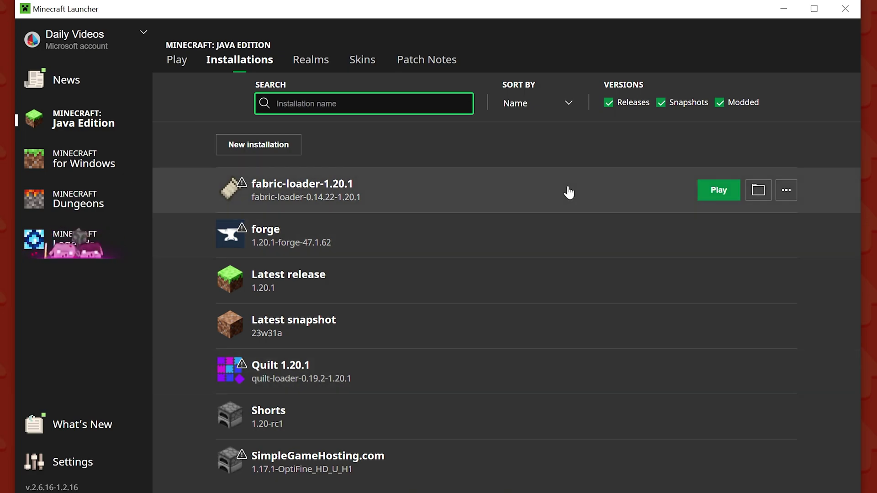
{"action": "mouse_move", "coordinate": [525, 378]}
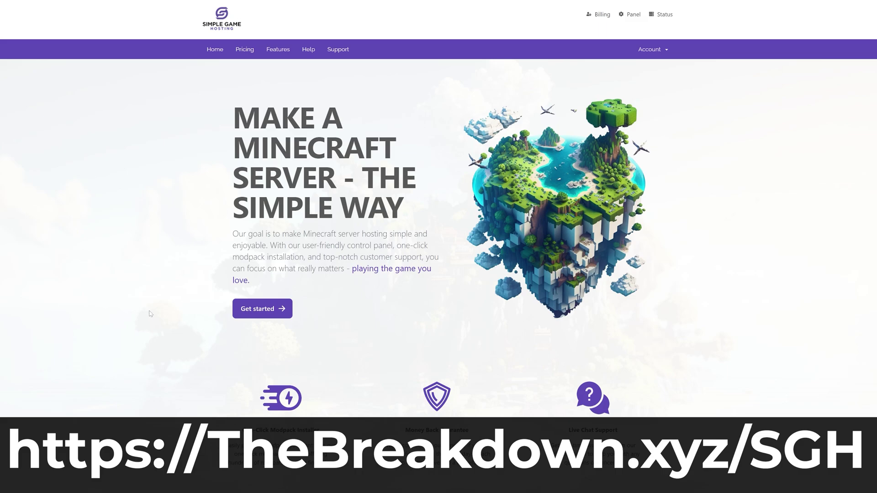
{"action": "scroll", "coordinate": [151, 315], "scroll_direction": "down", "scroll_amount": 5}
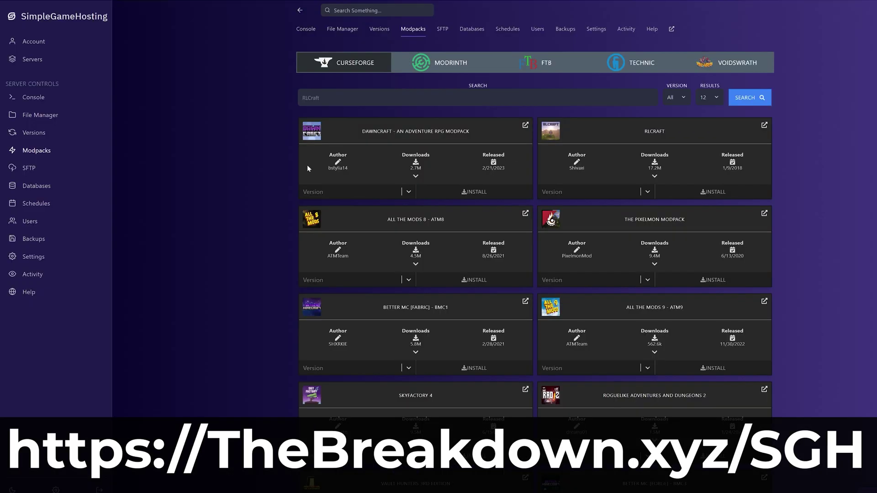
Choose version DawnCraft - 1.27_hf of the DawnCraft modpack, request its installation on the server and cancel at the confirmation.
{"action": "left_click", "coordinate": [348, 193]}
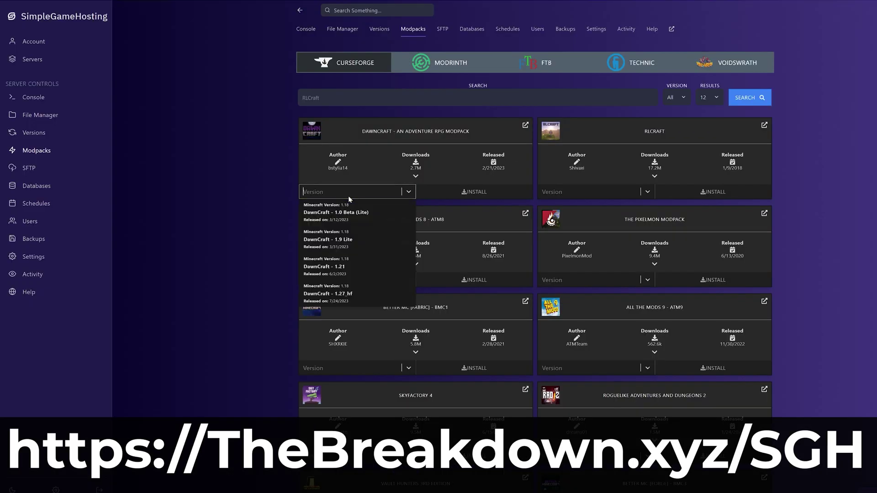
{"action": "left_click", "coordinate": [351, 297]}
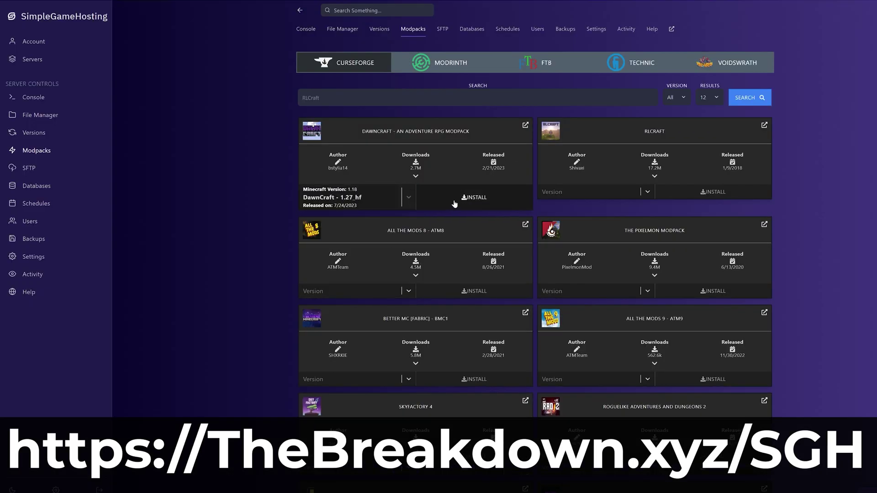
{"action": "left_click", "coordinate": [470, 200]}
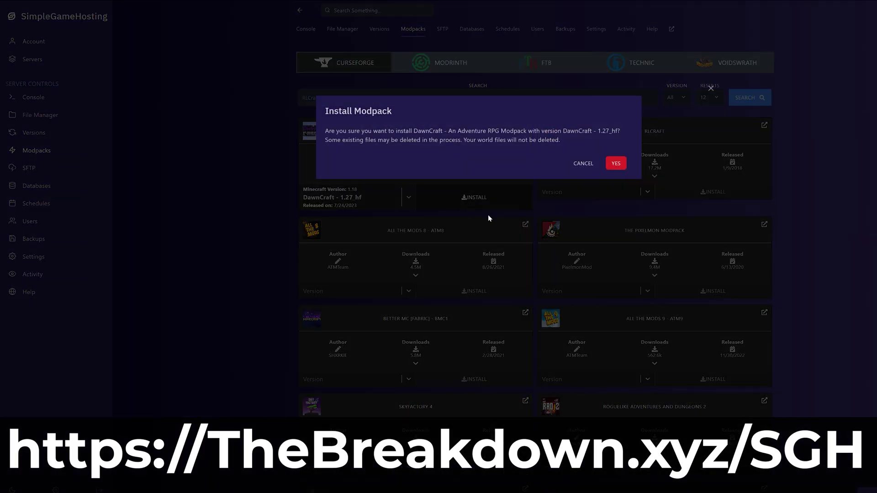
{"action": "left_click", "coordinate": [583, 164]}
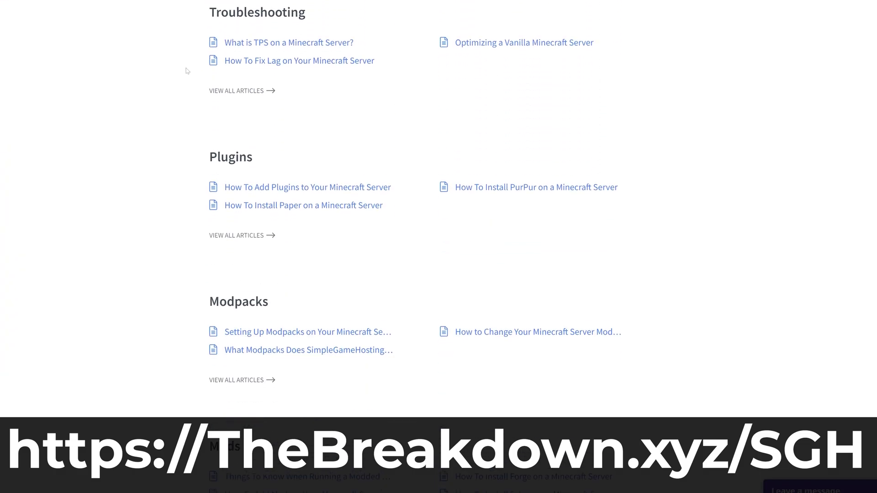
{"action": "scroll", "coordinate": [186, 70], "scroll_direction": "up", "scroll_amount": 1}
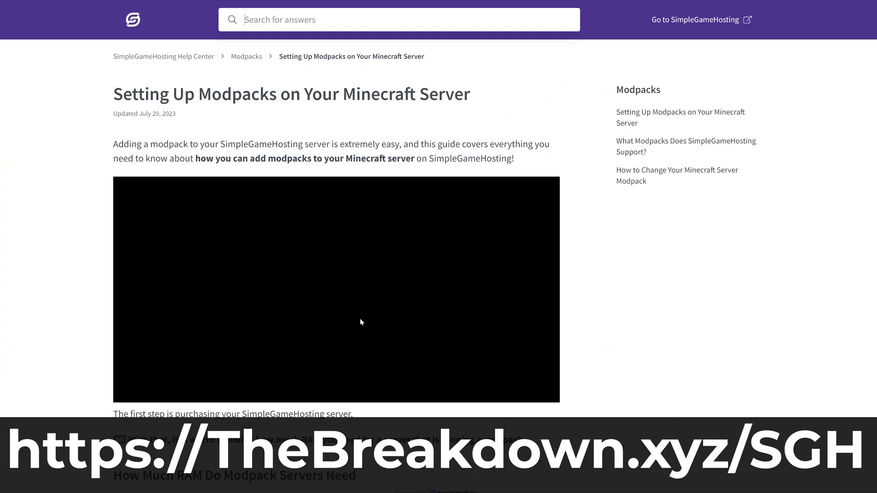
{"action": "scroll", "coordinate": [97, 259], "scroll_direction": "down", "scroll_amount": 3}
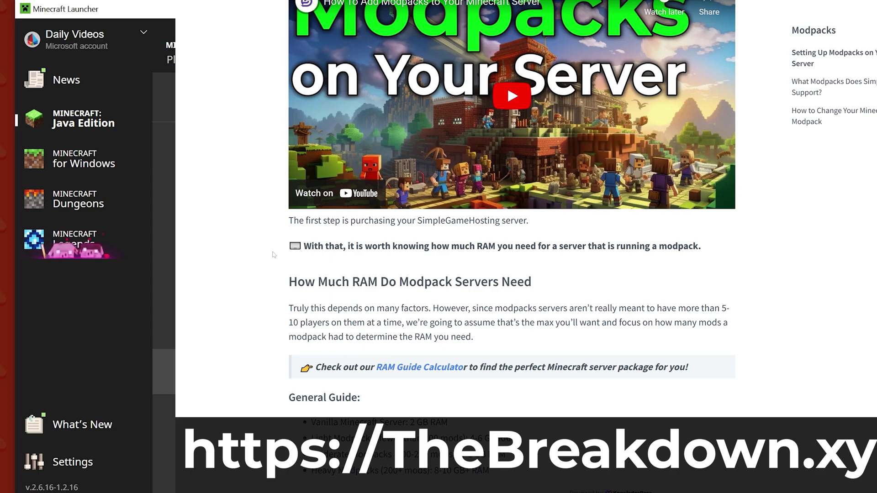